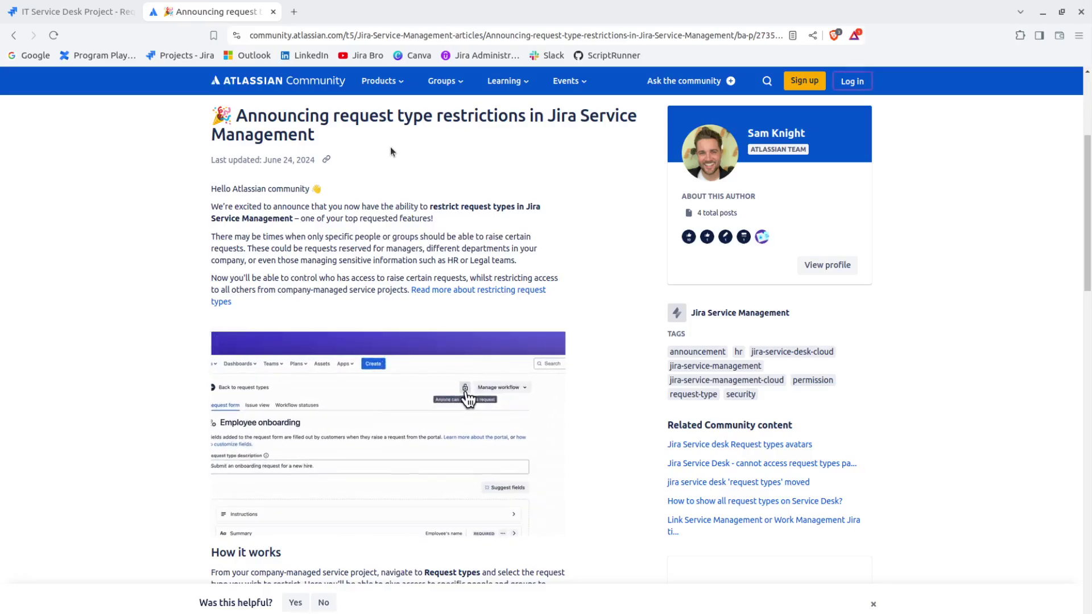
Step: Examine the Atlassian Community article announcing request type restrictions in Jira Service Management
scroll(408, 199, down, 10)
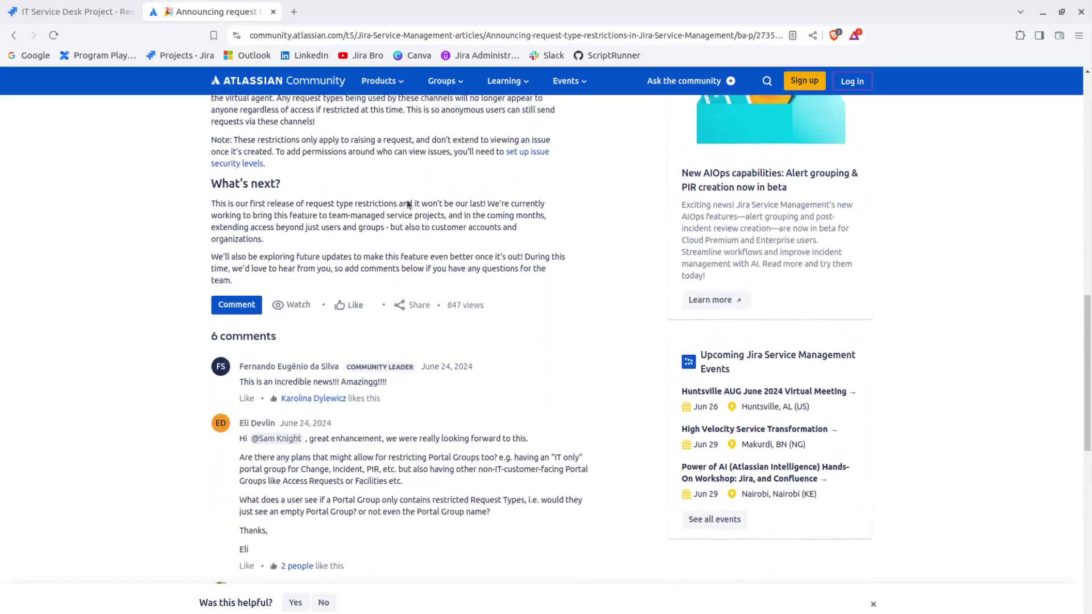
scroll(404, 192, up, 3)
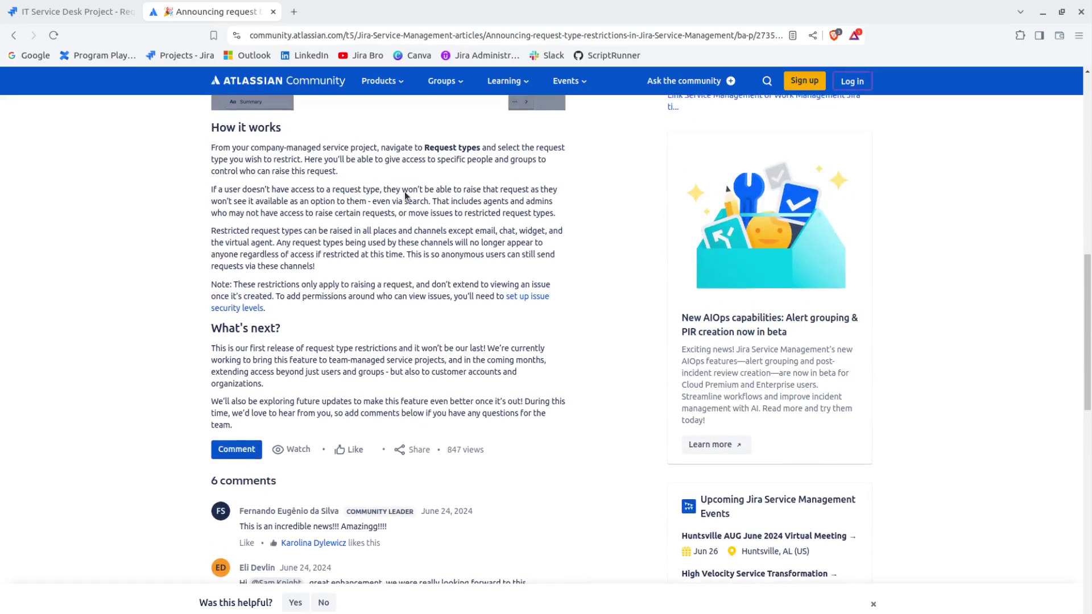
scroll(405, 192, up, 1)
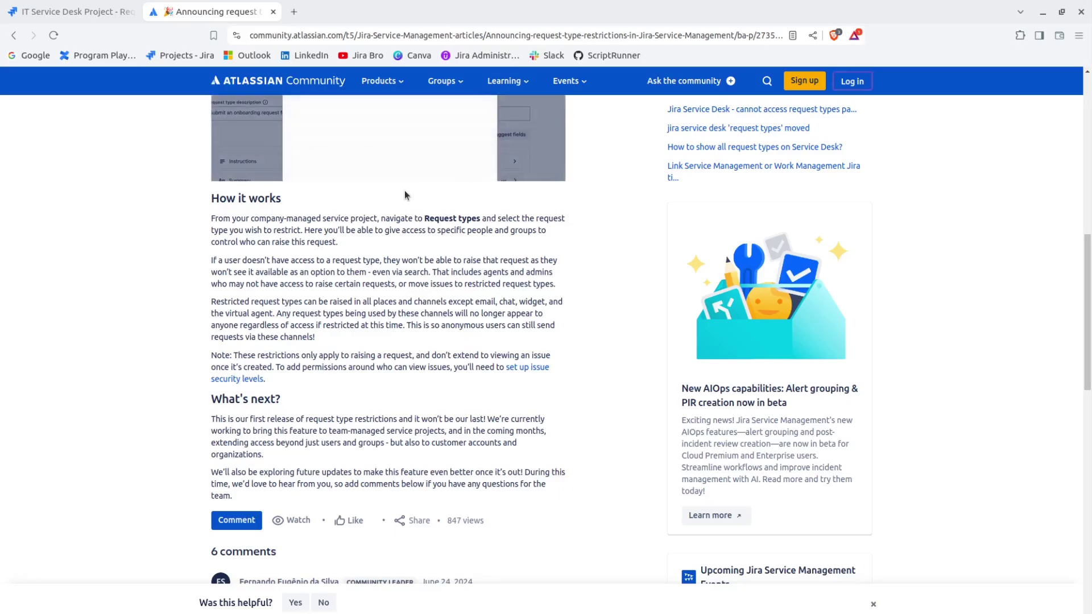
scroll(404, 190, up, 10)
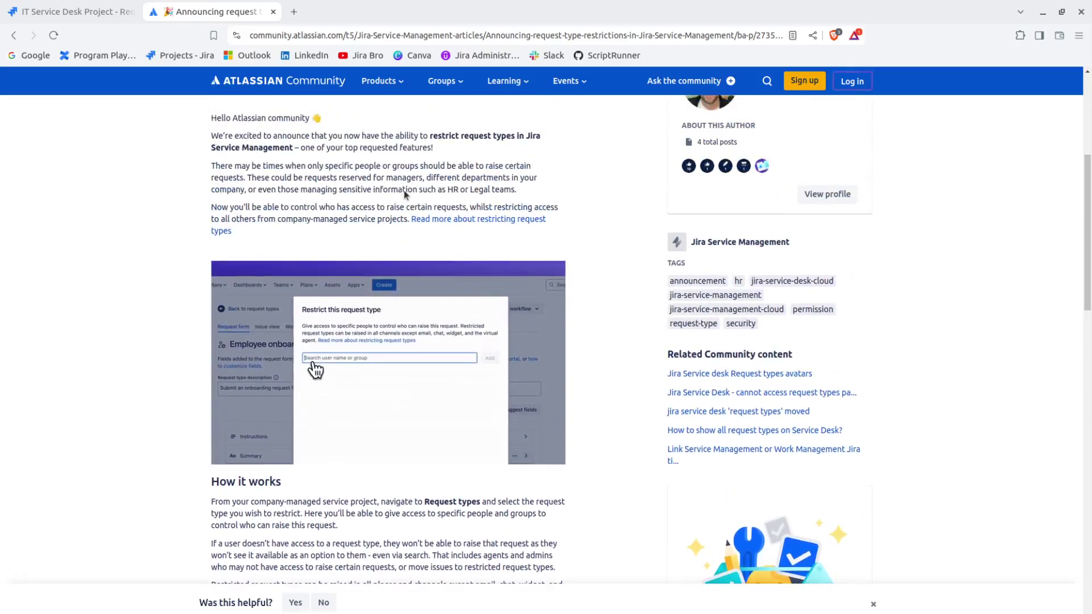
scroll(404, 190, up, 5)
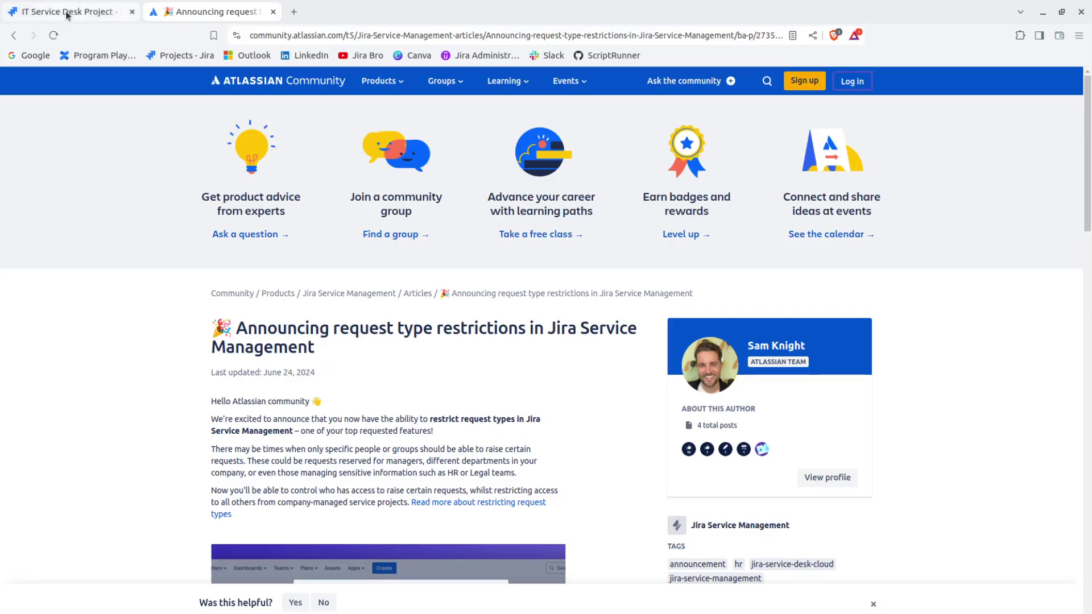
Step: Switch to the IT Service Desk Project in Jira and open the restriction settings of the Fix an account problem request type
click(68, 11)
click(669, 122)
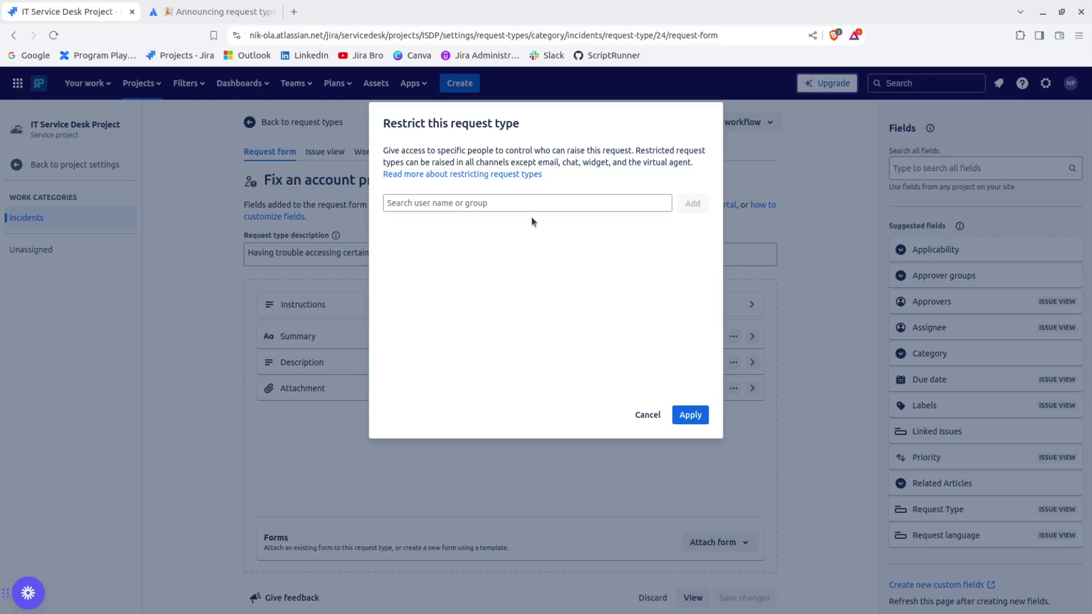
Step: Return to the Atlassian Community article and examine its demo animation and How it works section
click(165, 12)
scroll(398, 216, down, 4)
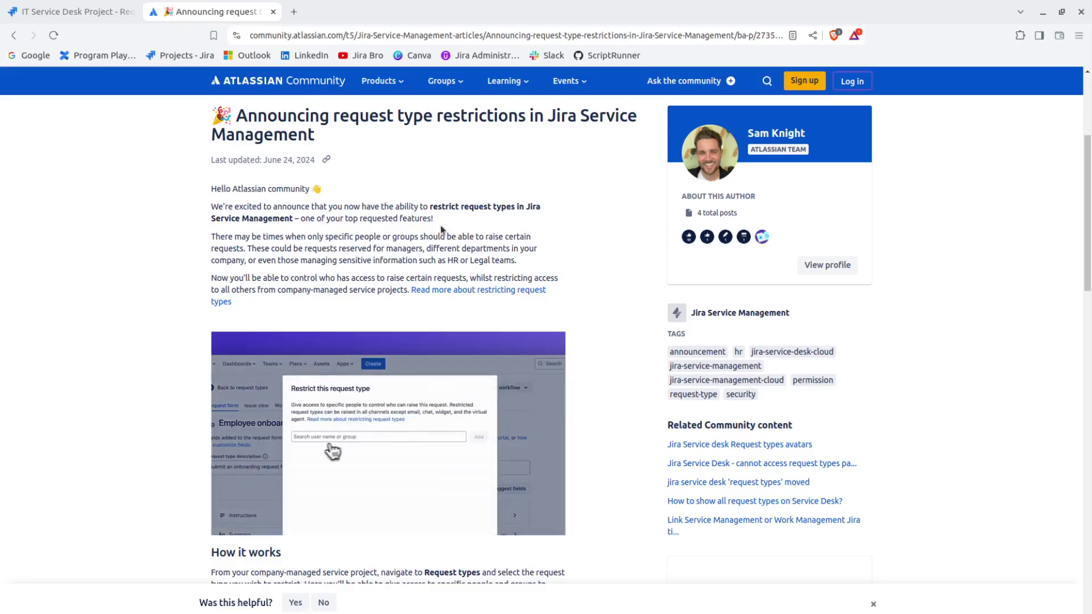
scroll(440, 226, down, 4)
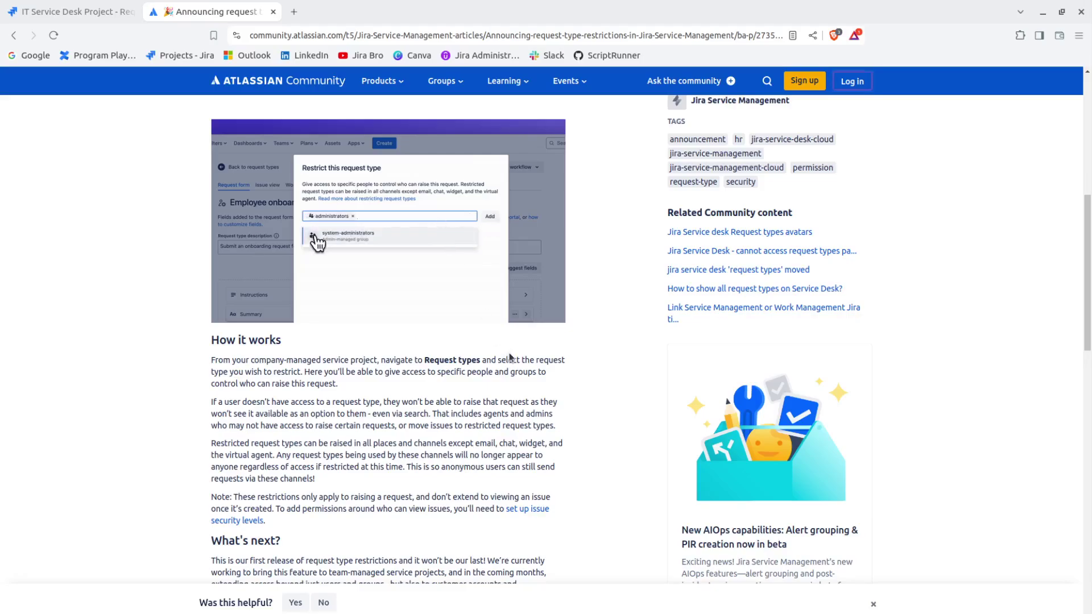
Step: Back in Jira, close the request type's restriction dialog without changes and open it again
click(86, 17)
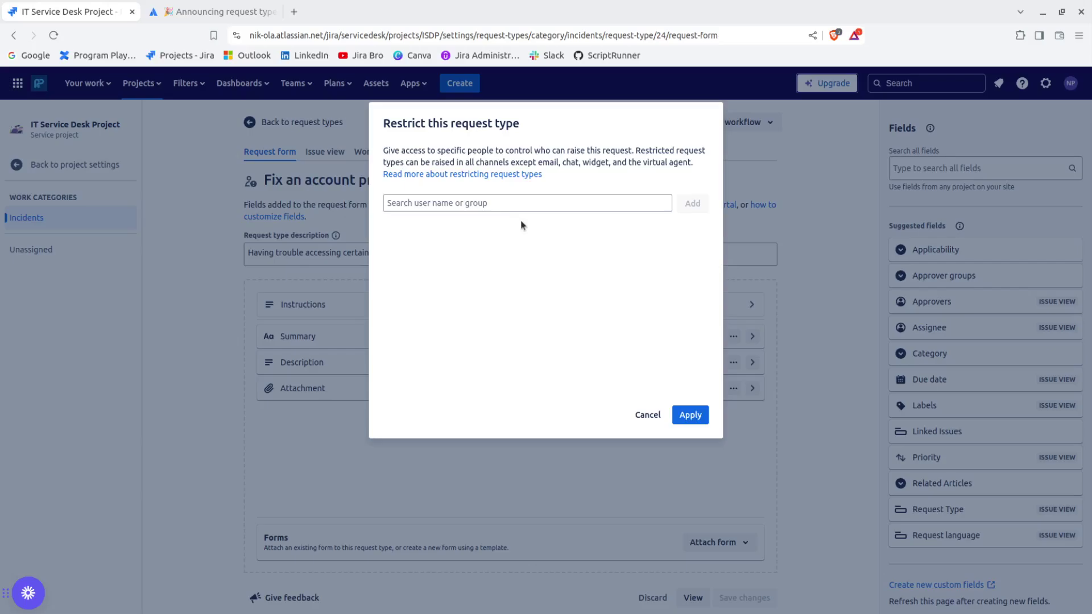
click(648, 415)
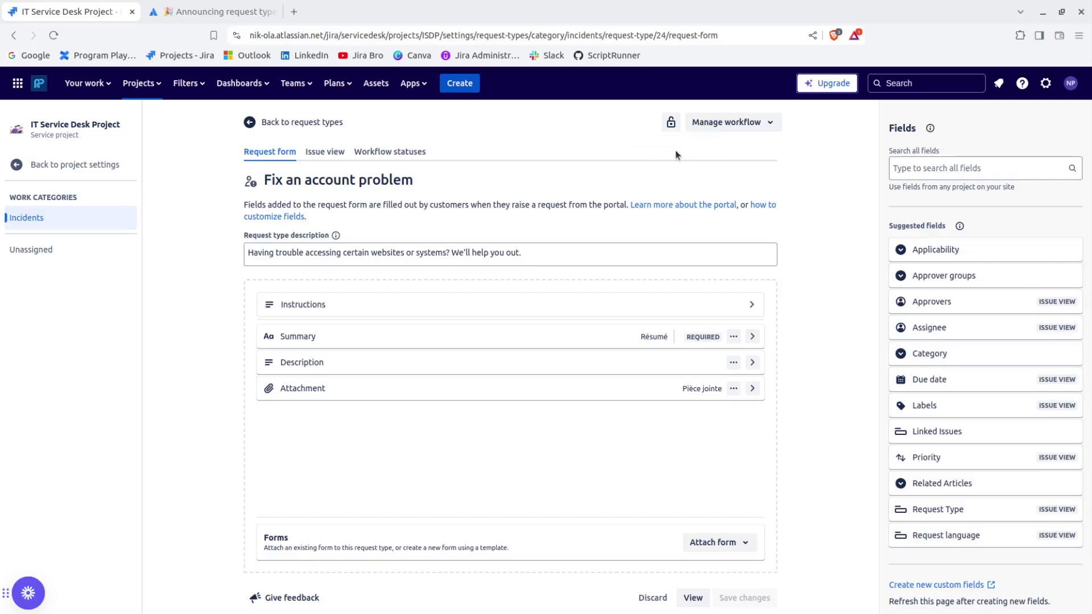
click(669, 123)
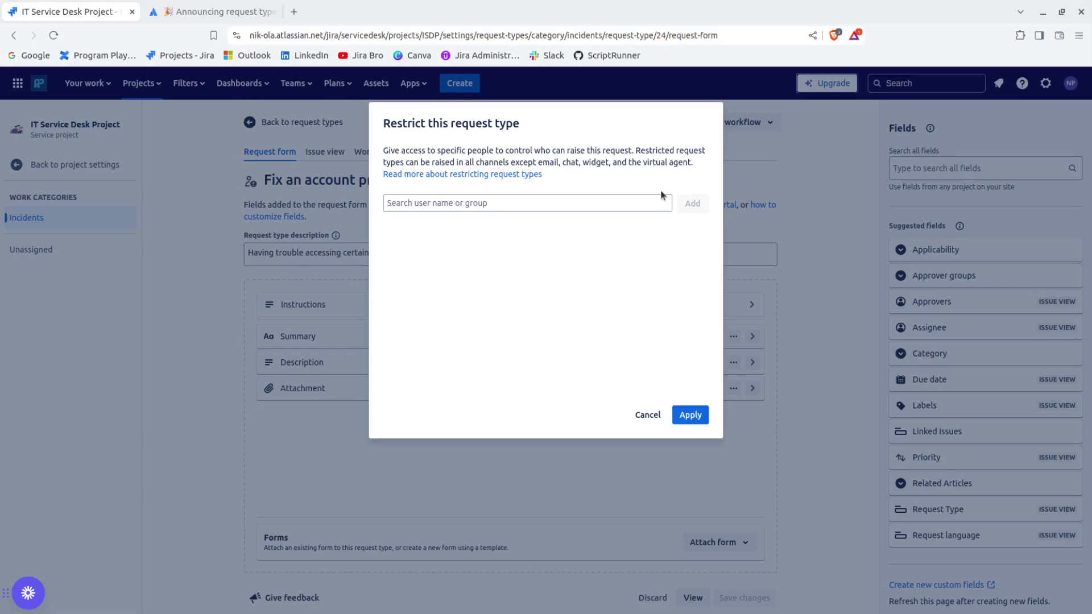
Step: Read the article's How it works and What's next sections, including the note on viewing issues
click(228, 12)
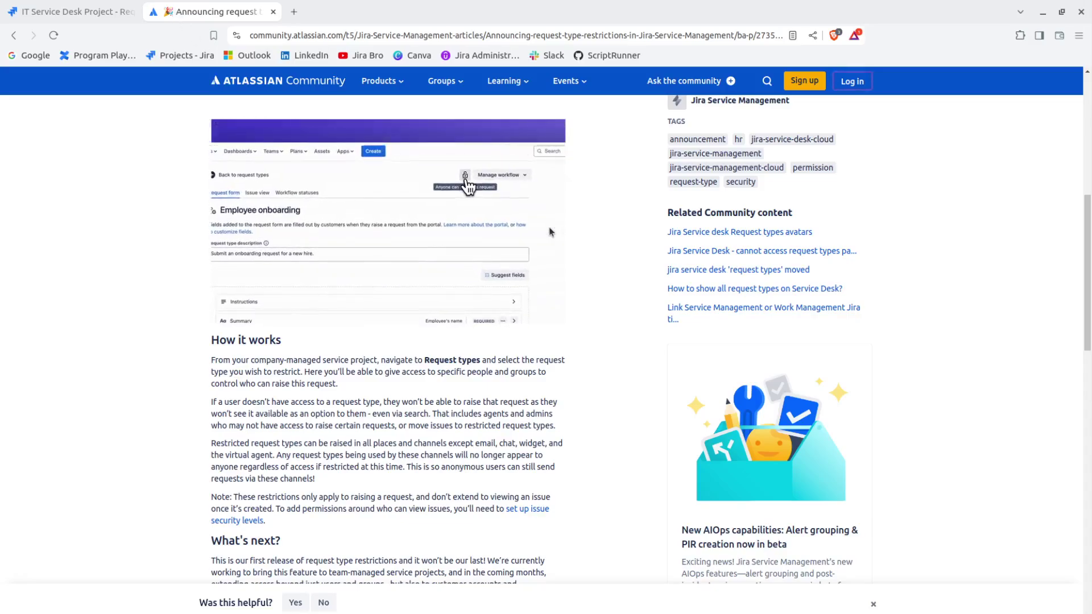
scroll(550, 230, down, 2)
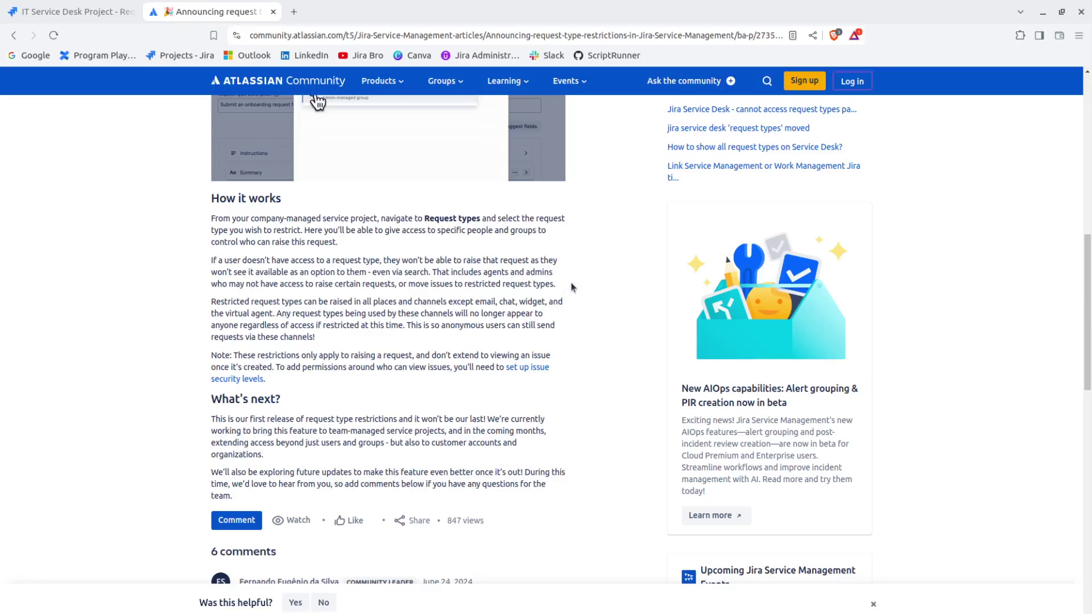
scroll(572, 287, up, 2)
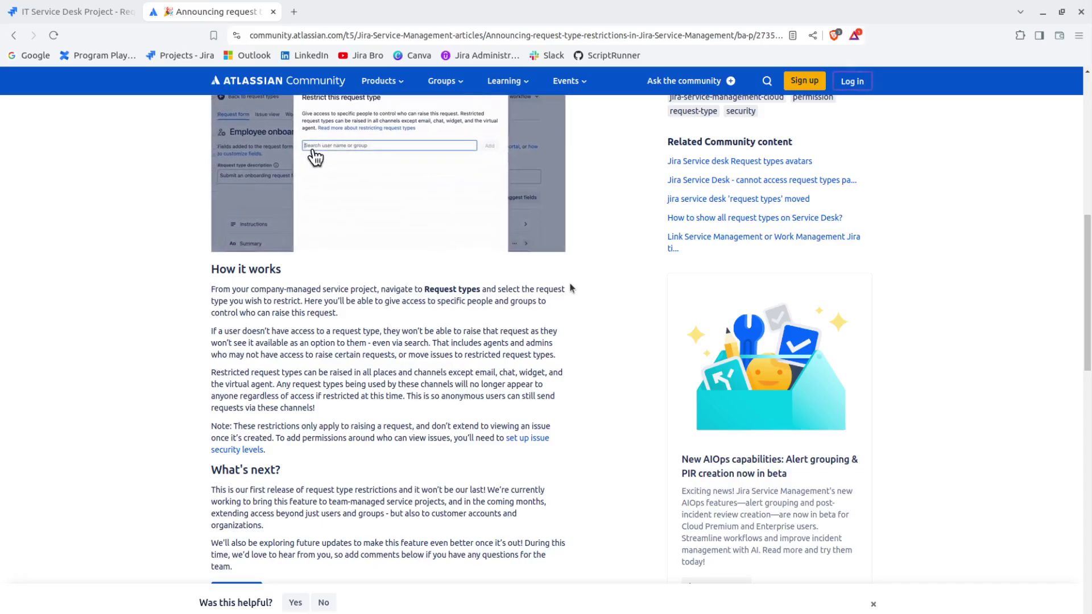
scroll(570, 288, down, 3)
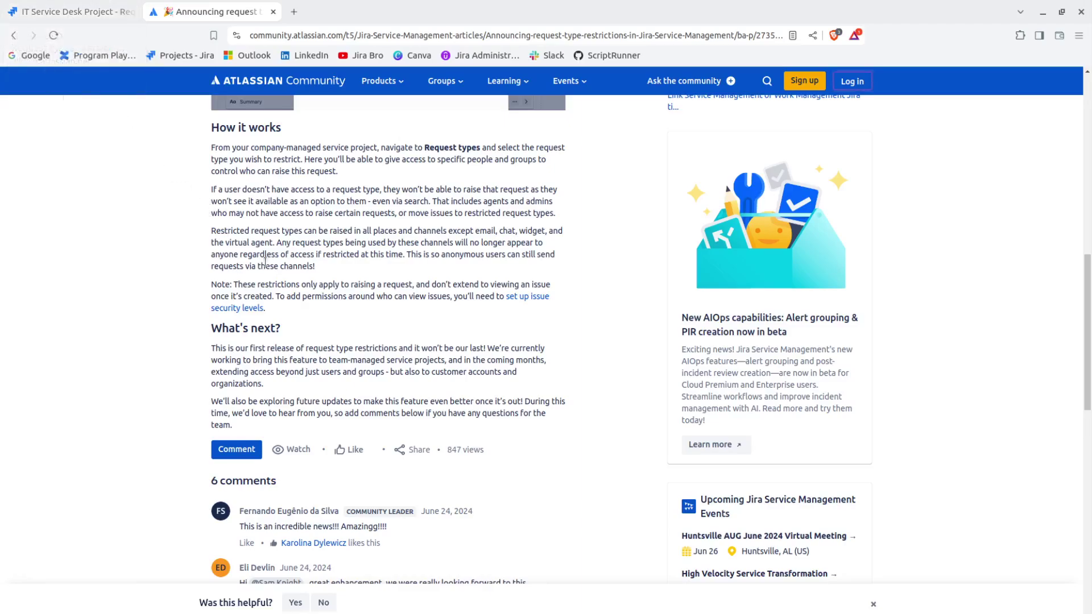
drag(233, 284, 539, 293)
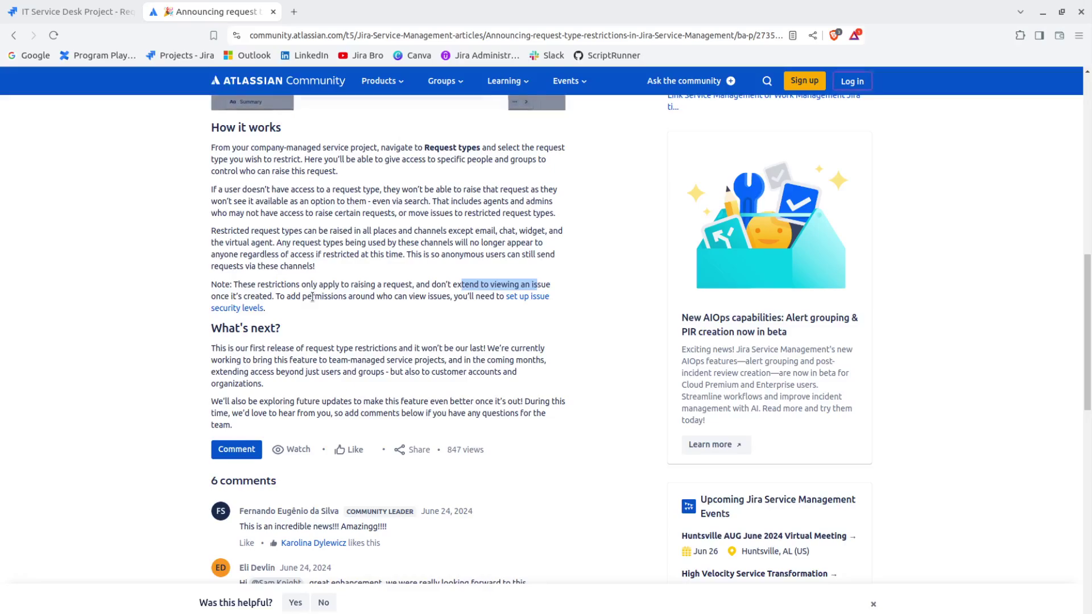
scroll(317, 347, down, 2)
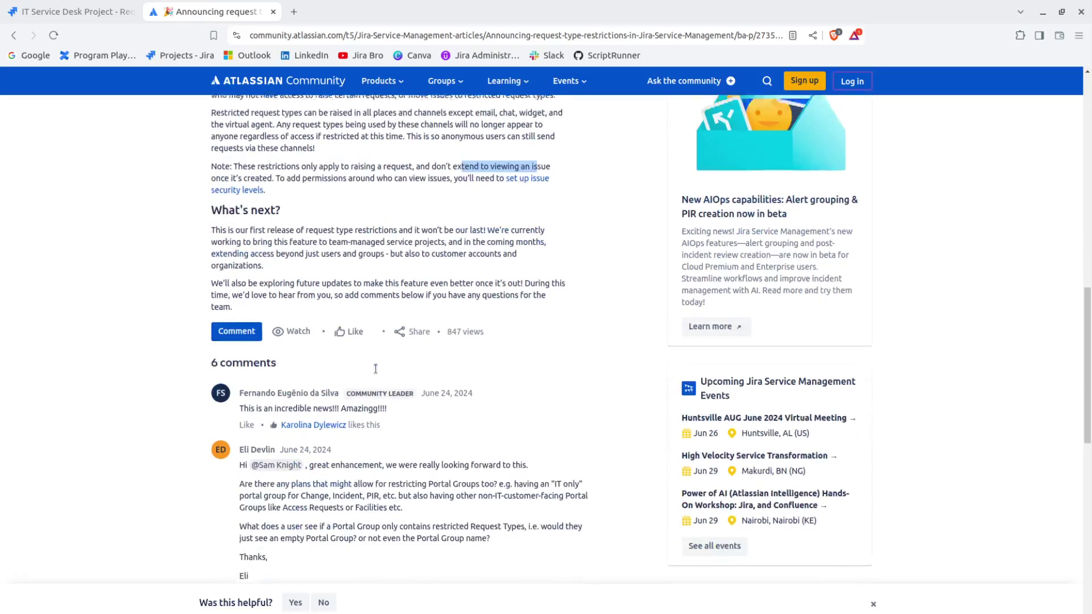
scroll(376, 368, up, 3)
Step: In Jira's restriction dialog, search for the permitted person by first name and select their user account
click(62, 13)
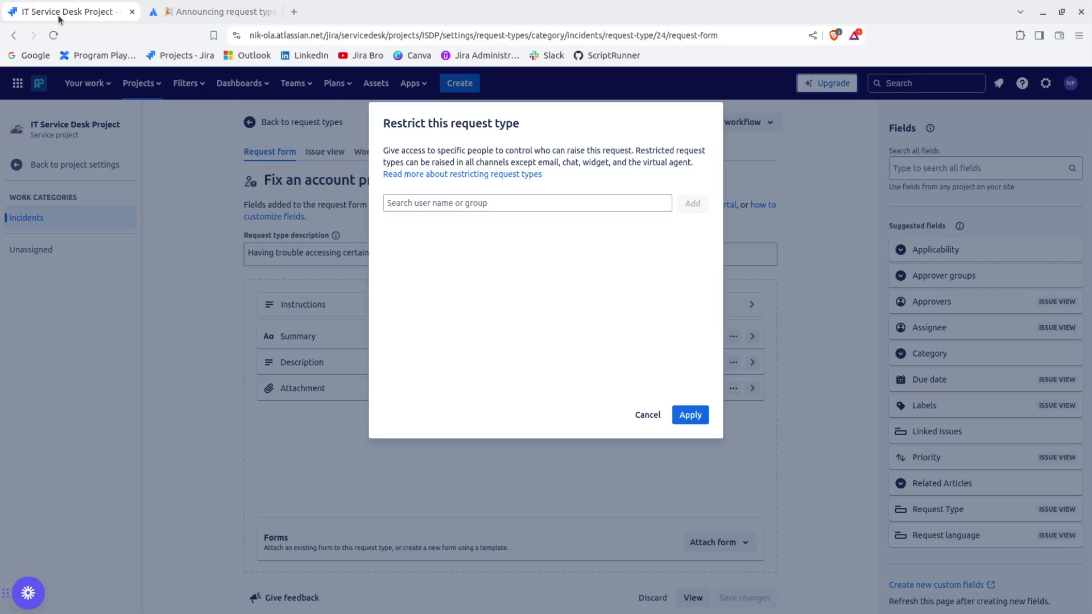
click(435, 206)
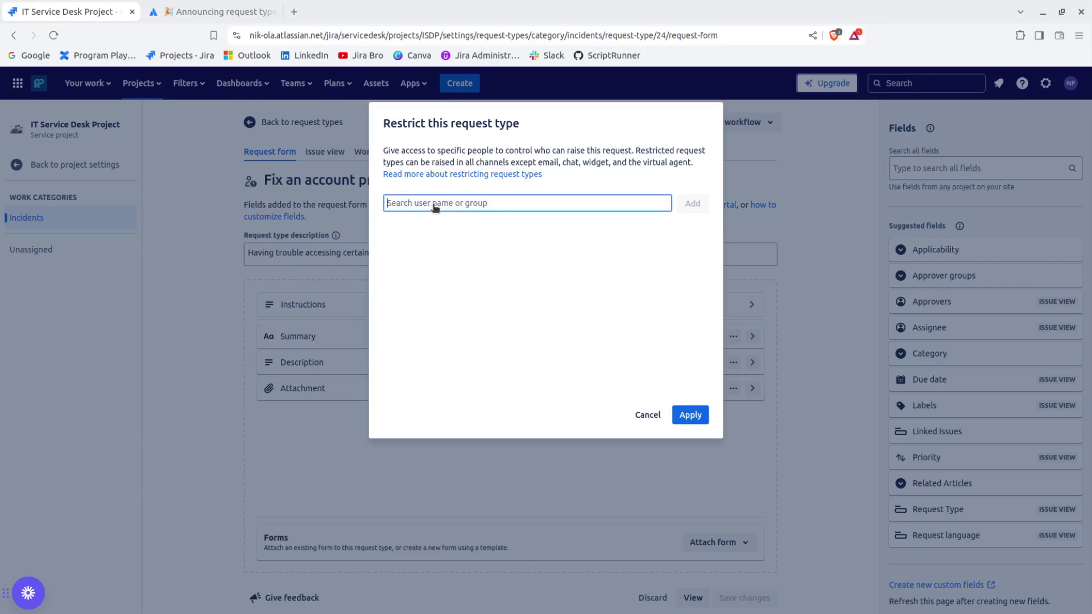
text(Nik)
key(BackSpace)
text(k)
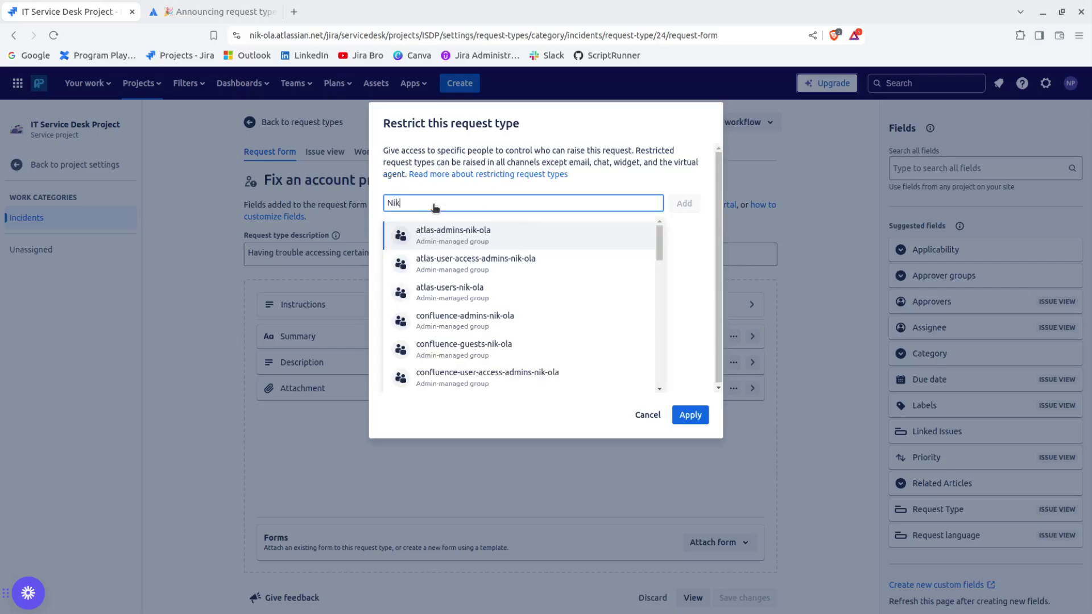
text(ola)
scroll(502, 247, down, 1)
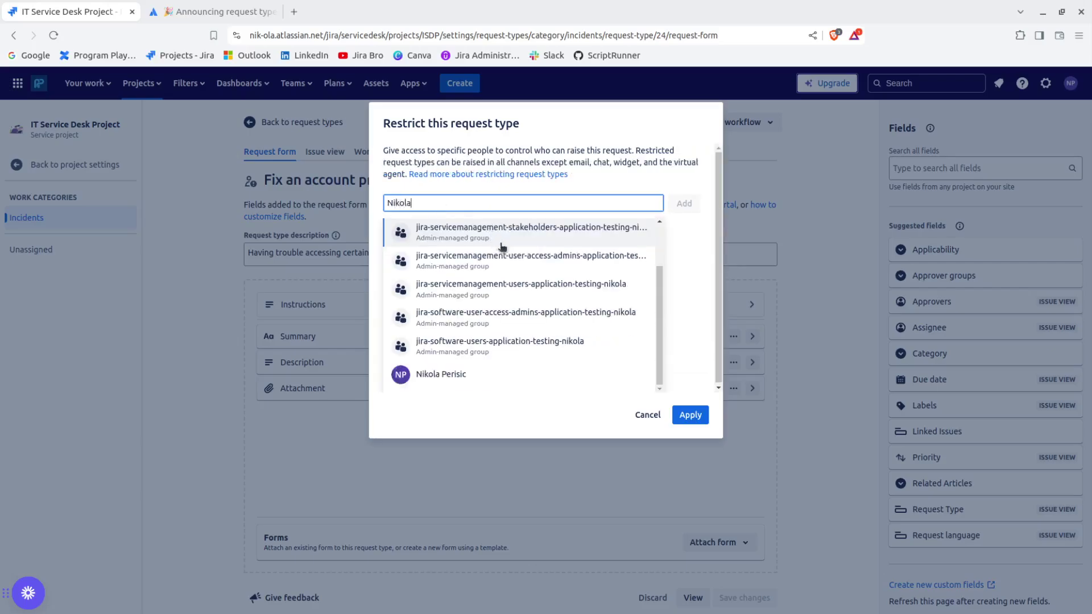
click(432, 374)
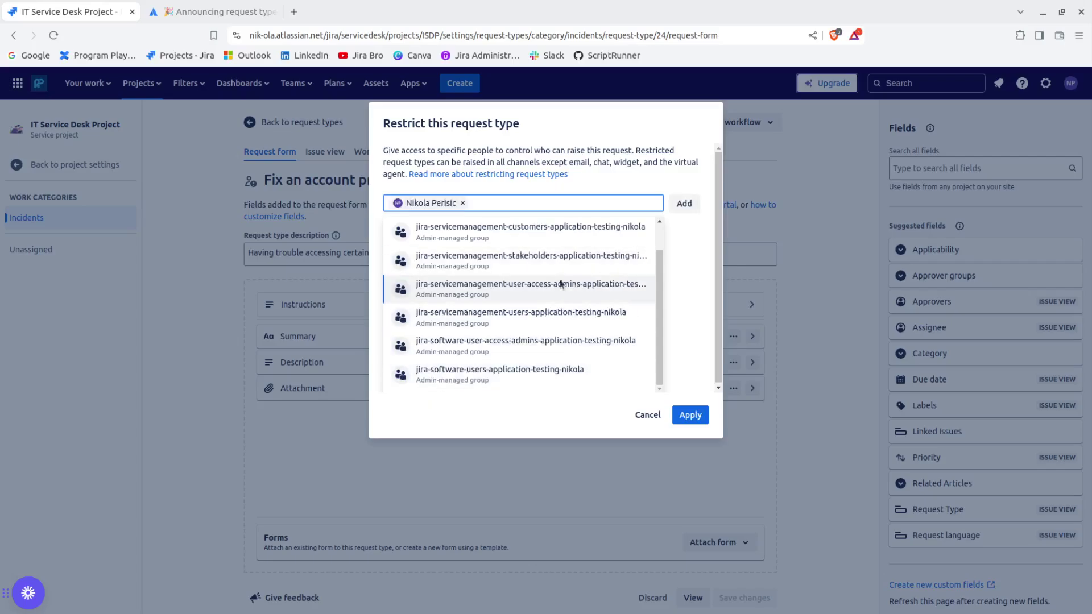
scroll(560, 285, up, 1)
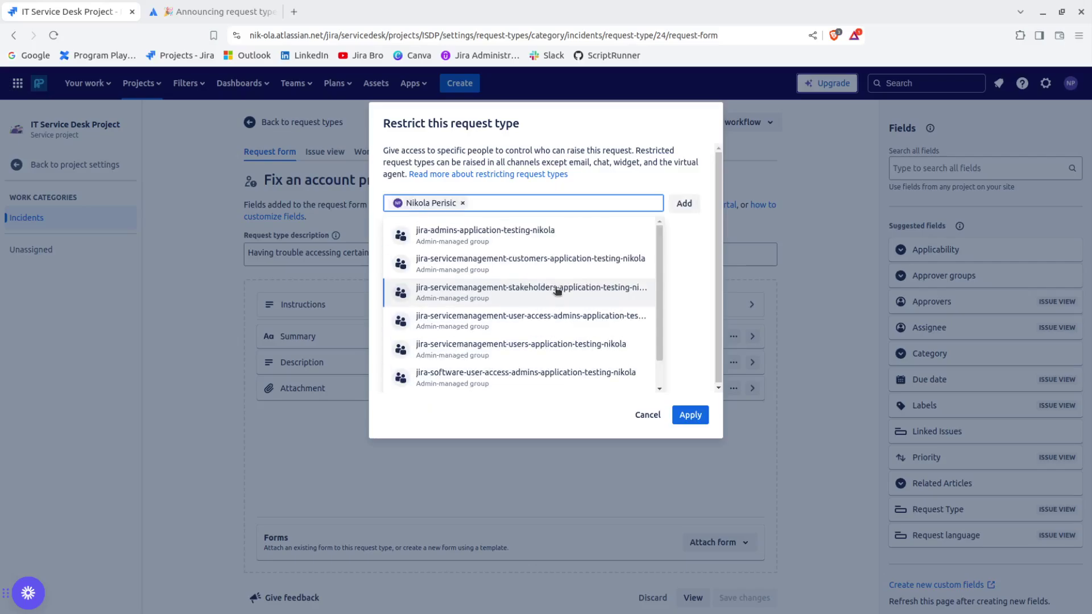
scroll(556, 291, down, 1)
scroll(556, 290, up, 1)
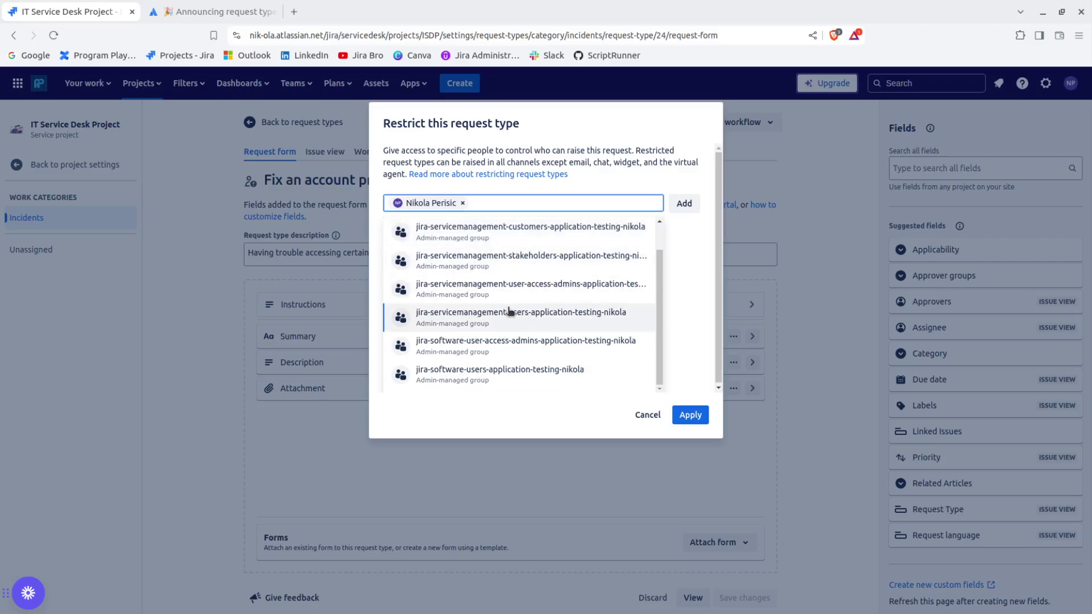
click(519, 241)
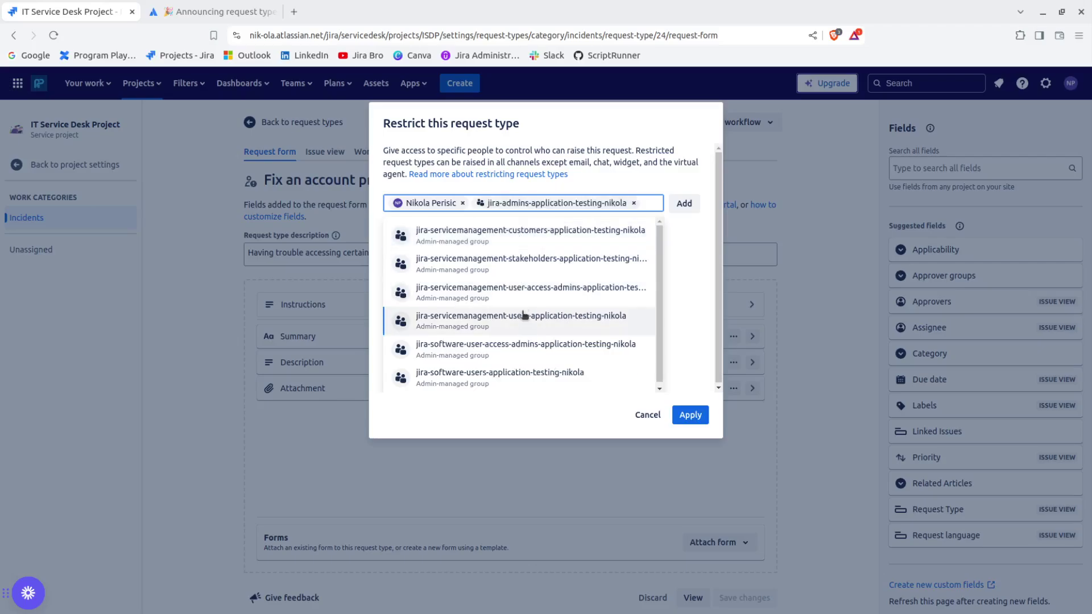
click(633, 204)
Step: Select the jira-servicemanagement-users group alongside the chosen person and try to apply the restriction
scroll(592, 296, down, 1)
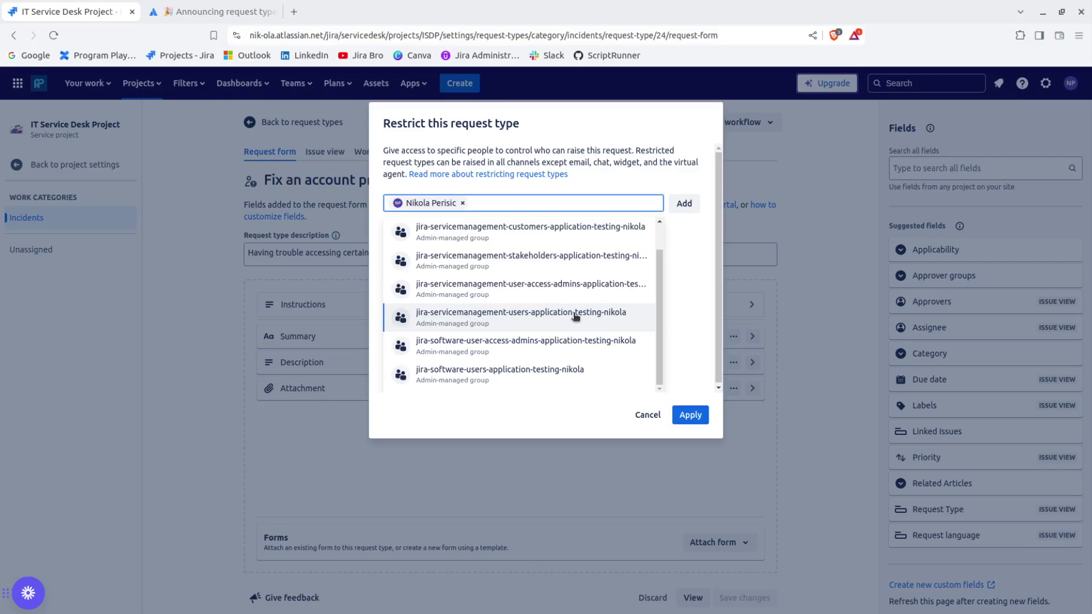
click(576, 316)
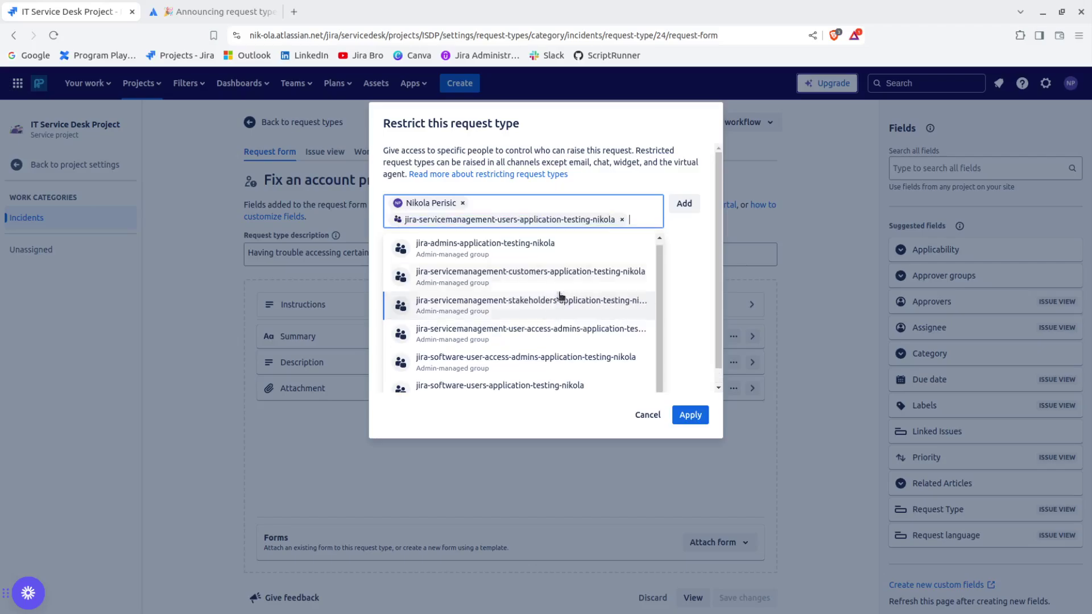
click(704, 261)
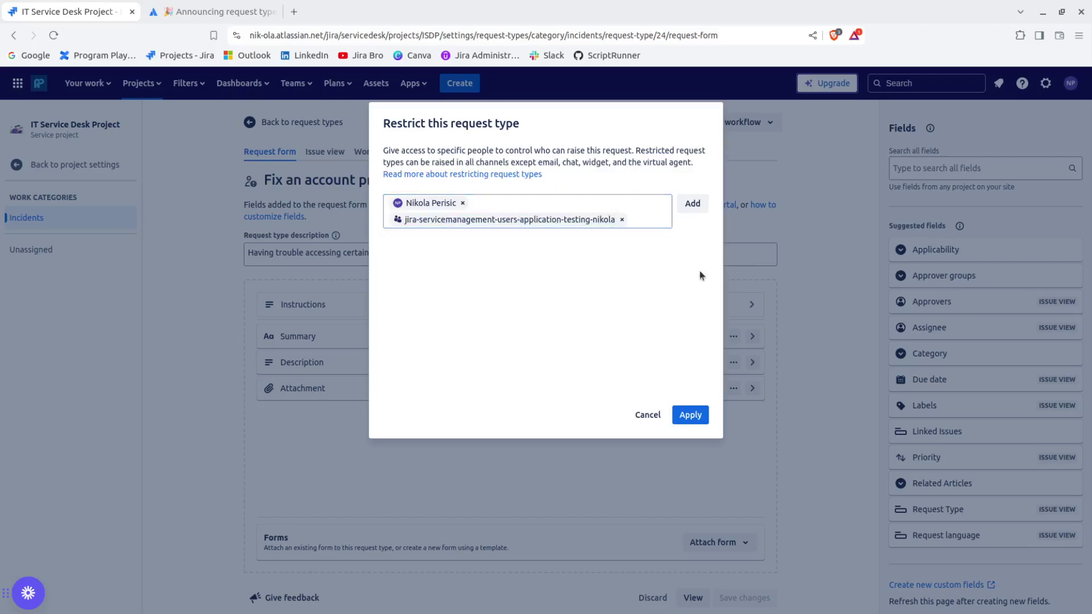
click(685, 410)
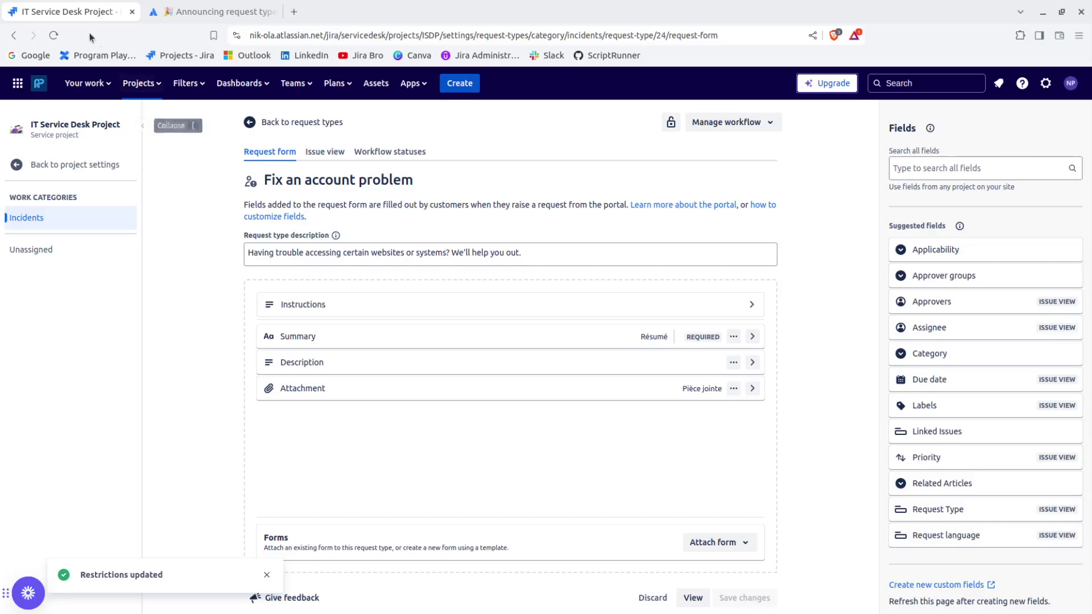
Step: Reload the request type page and reopen its restriction dialog
click(60, 35)
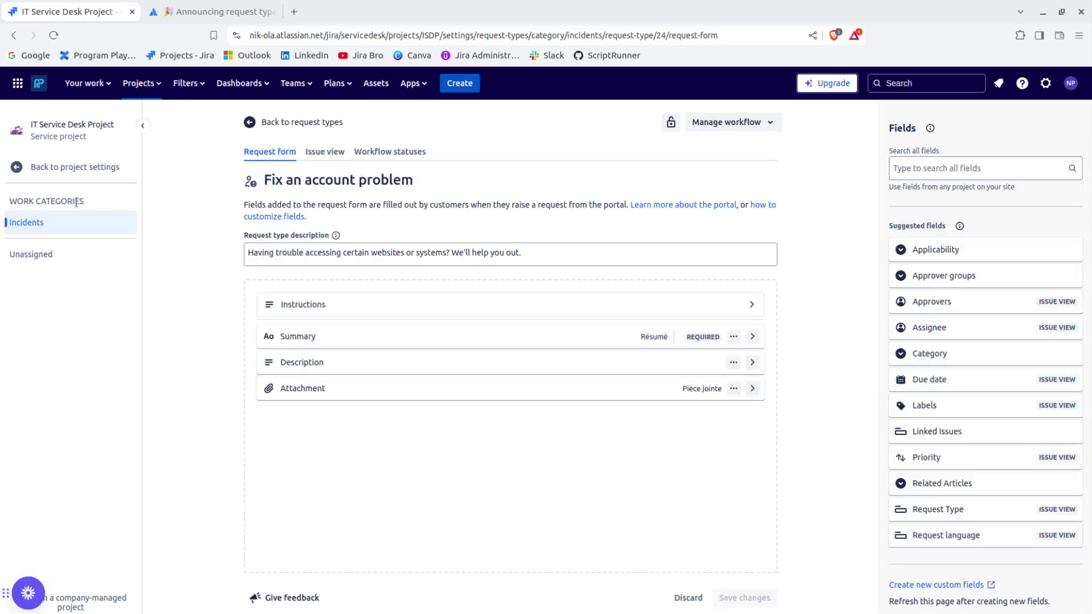
click(670, 122)
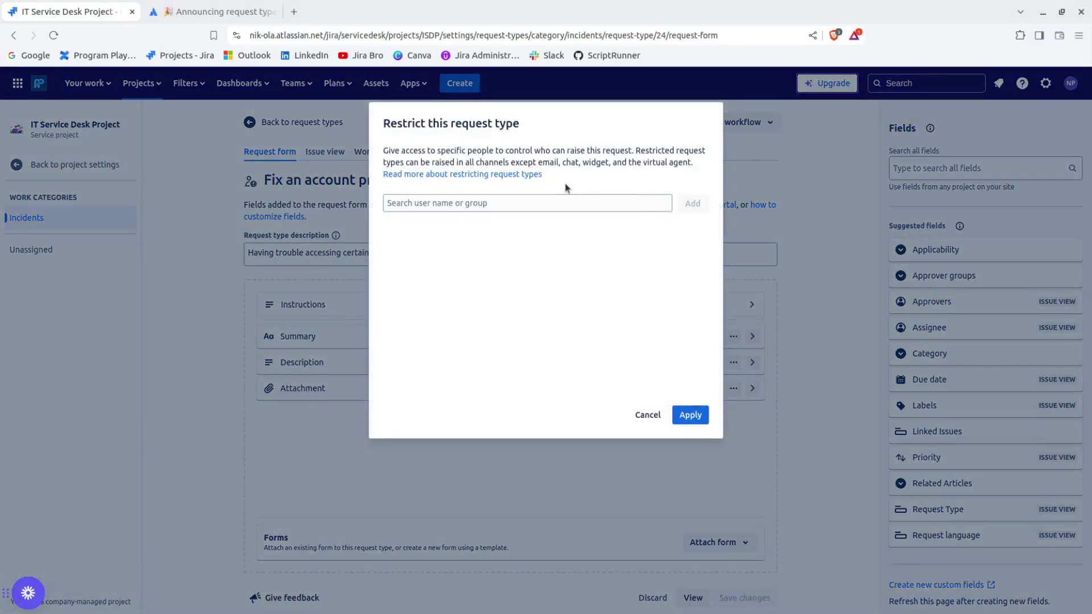
Step: Search the restriction dialog for the permitted person by first name and select their user account
click(555, 204)
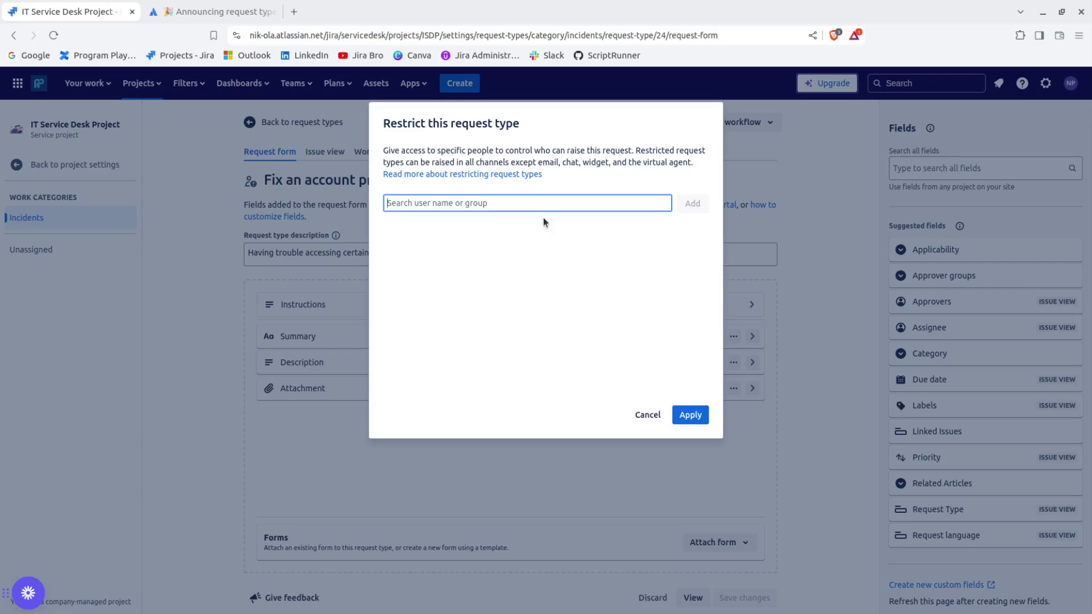
text(Nik)
key(BackSpace)
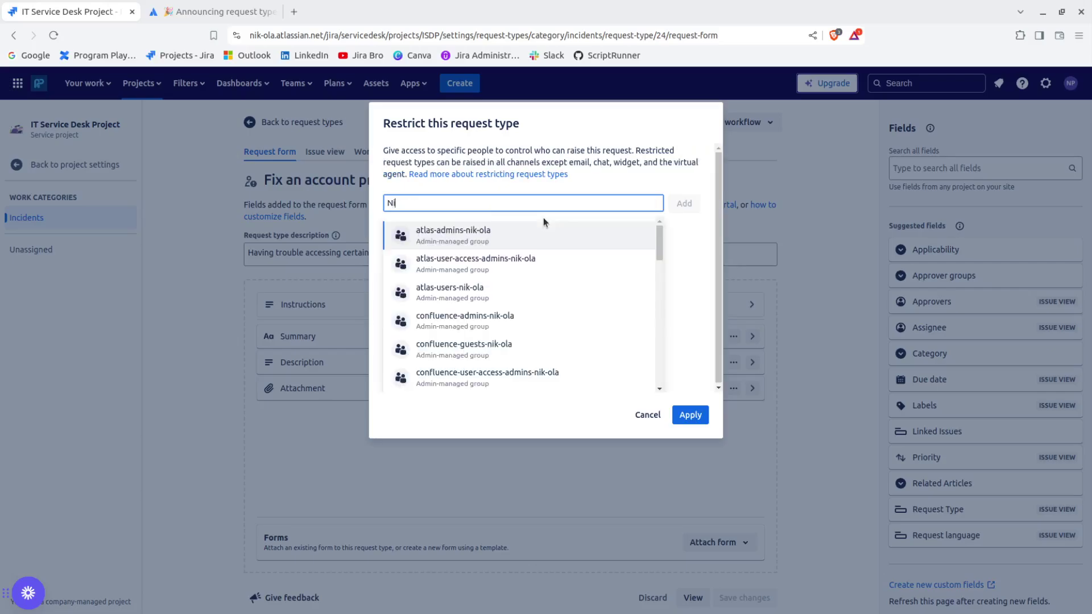
text(kola)
scroll(538, 325, down, 2)
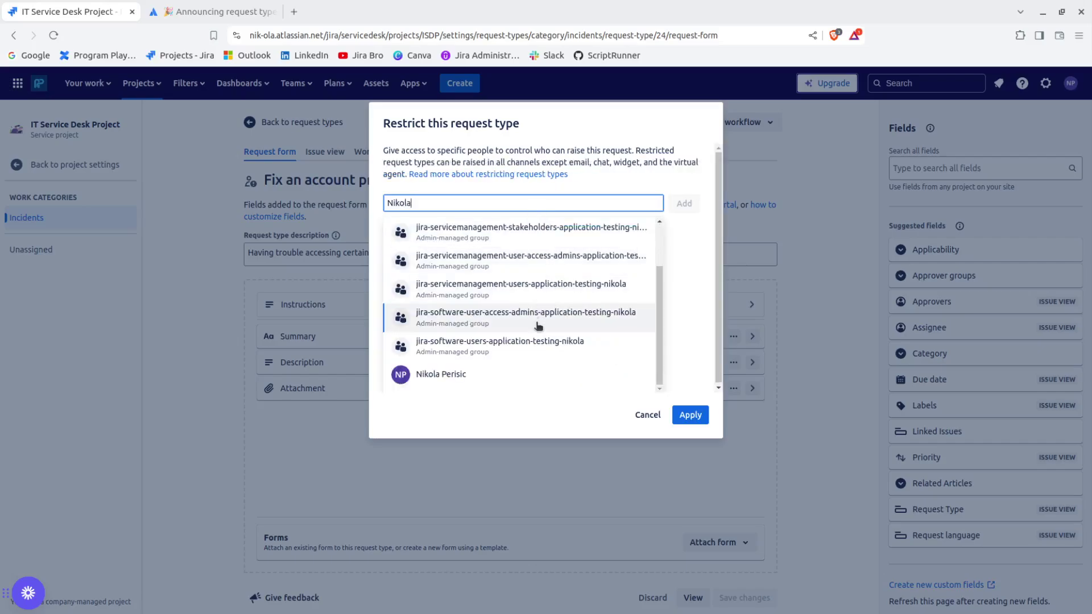
click(504, 375)
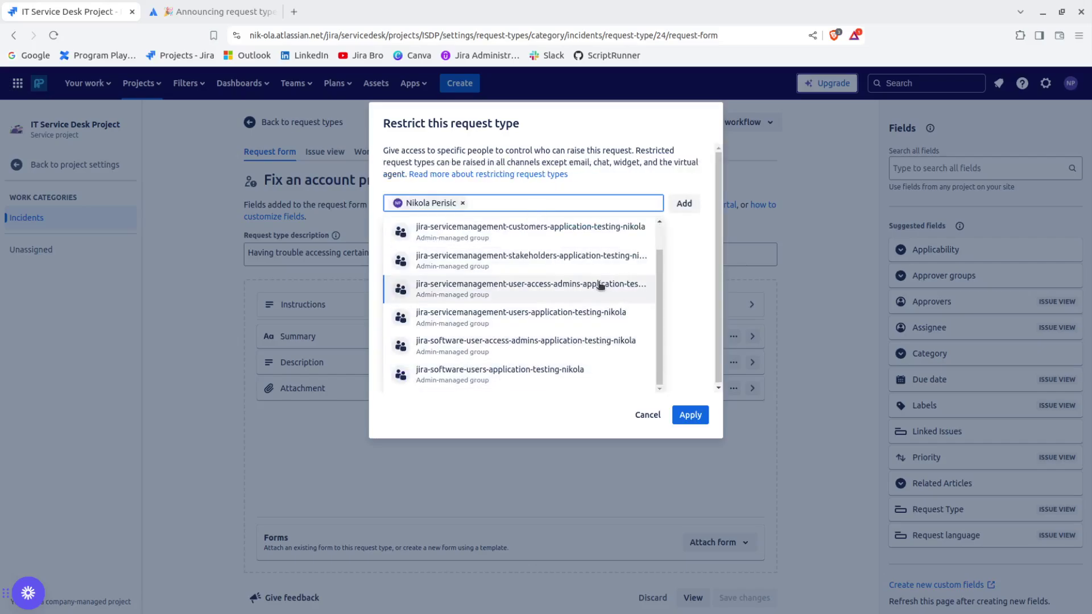
Step: Select the jira-software-users application-testing group alongside the chosen person and add both to the access list
scroll(527, 370, up, 1)
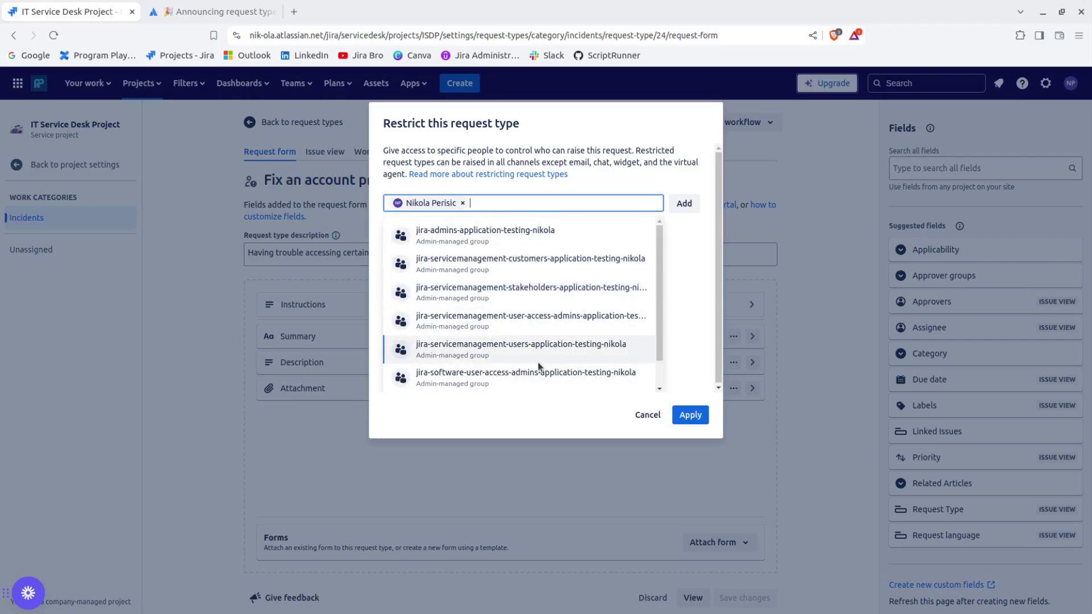
scroll(538, 364, down, 1)
click(538, 382)
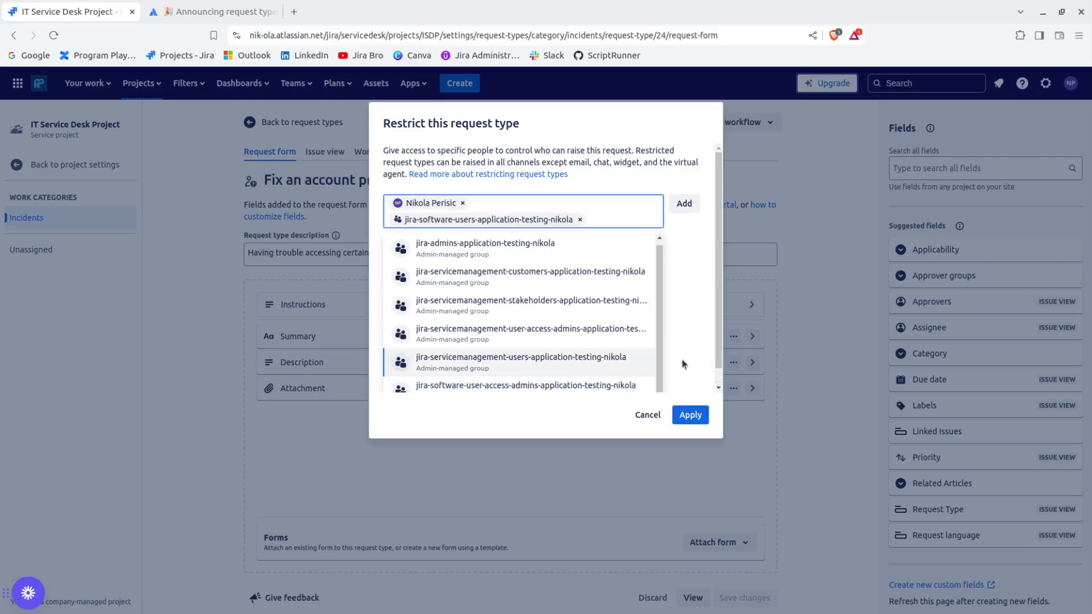
click(681, 359)
click(694, 209)
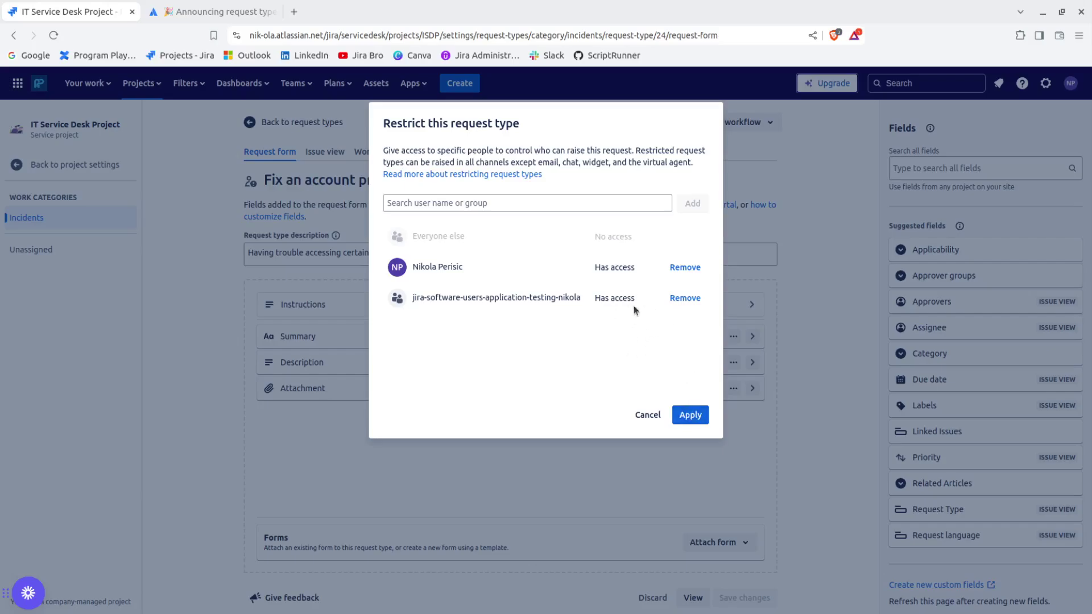
Step: Review the access entries for the person, the group and everyone else, and apply the restriction to the request type
drag(594, 270, 638, 272)
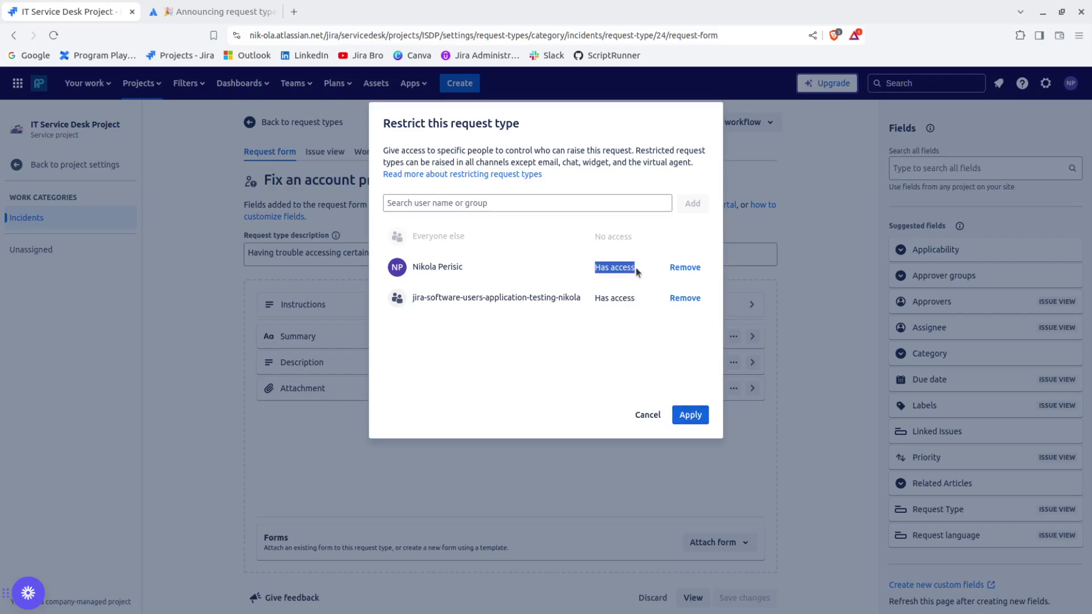
click(636, 272)
drag(407, 272, 500, 267)
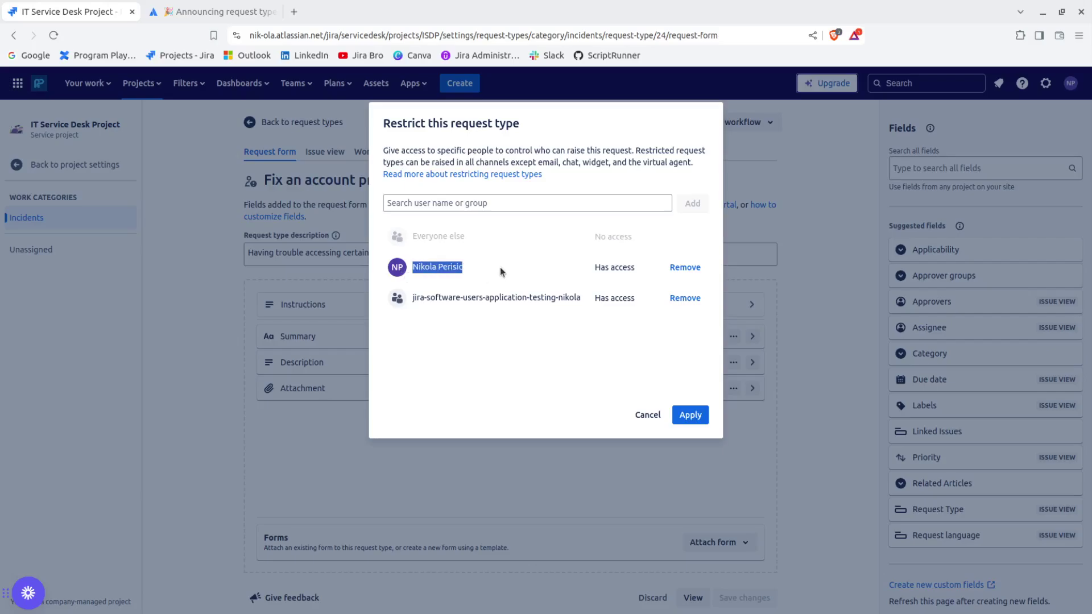
drag(448, 298, 615, 298)
click(423, 299)
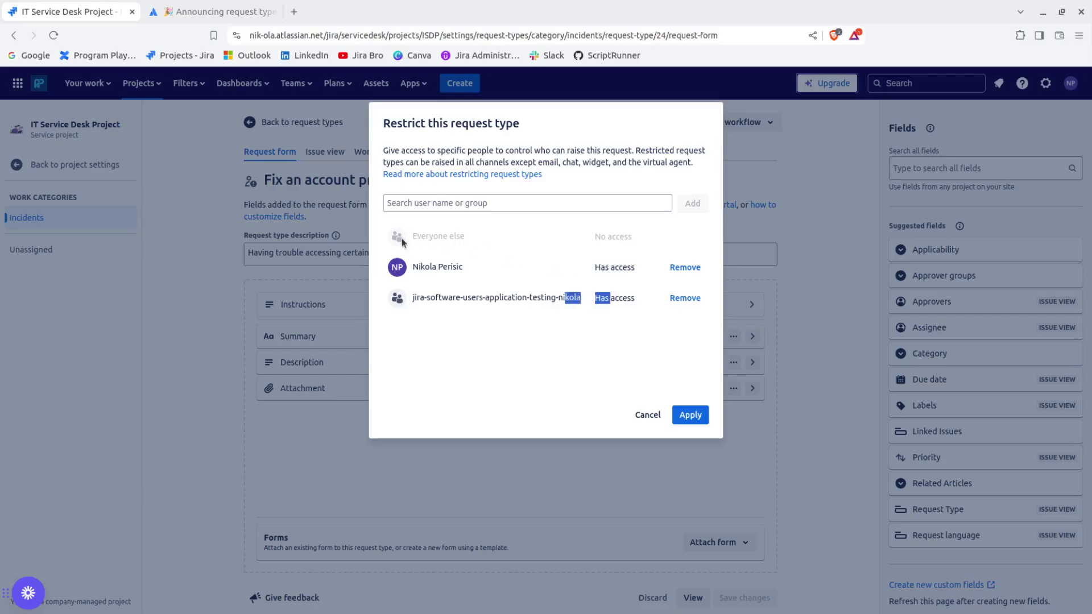
drag(402, 237, 637, 240)
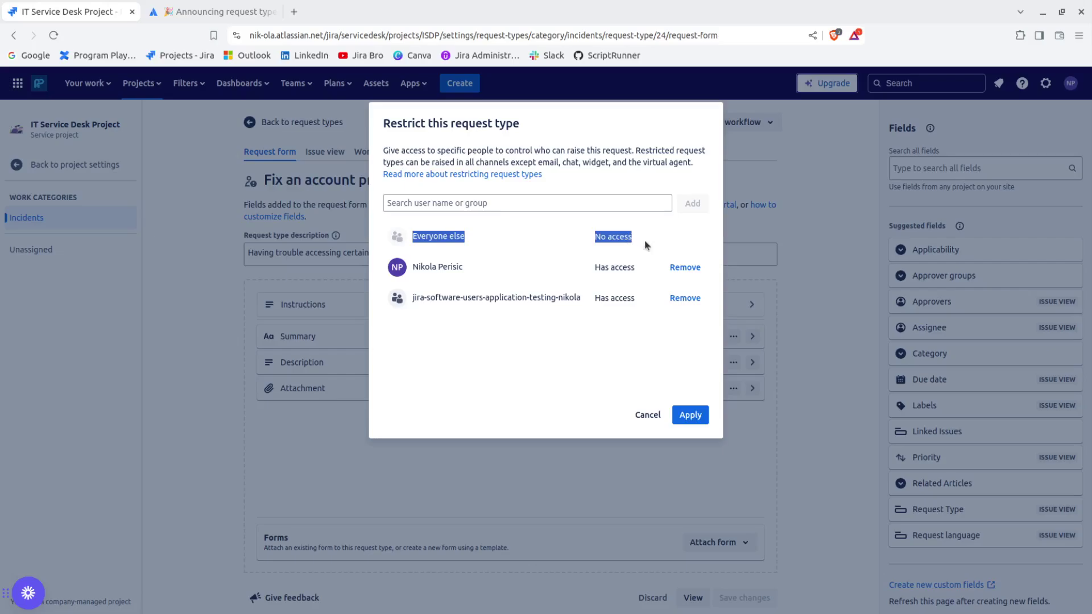
click(690, 415)
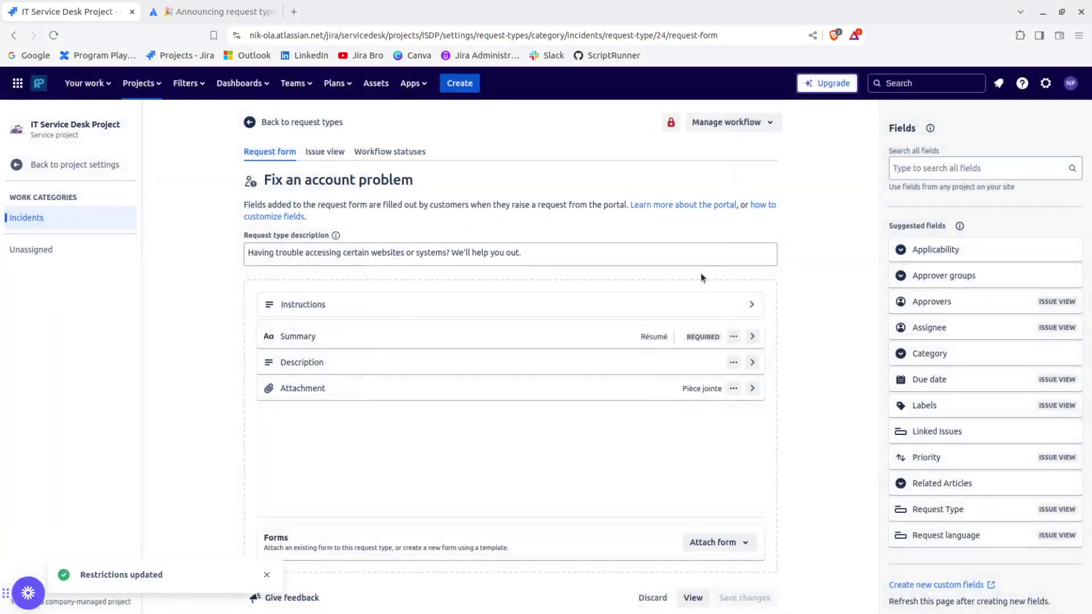